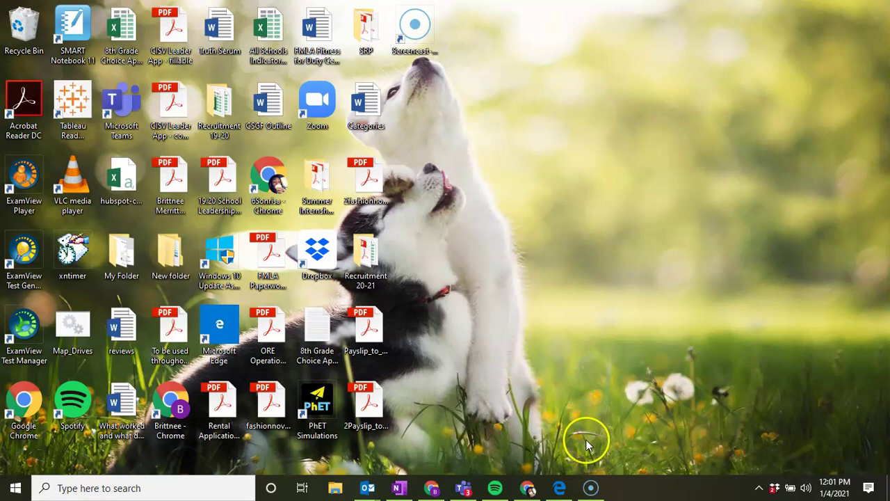
Step: Open Edge and run a Google search for 'gmail'
{"action": "left_click", "coordinate": [559, 488]}
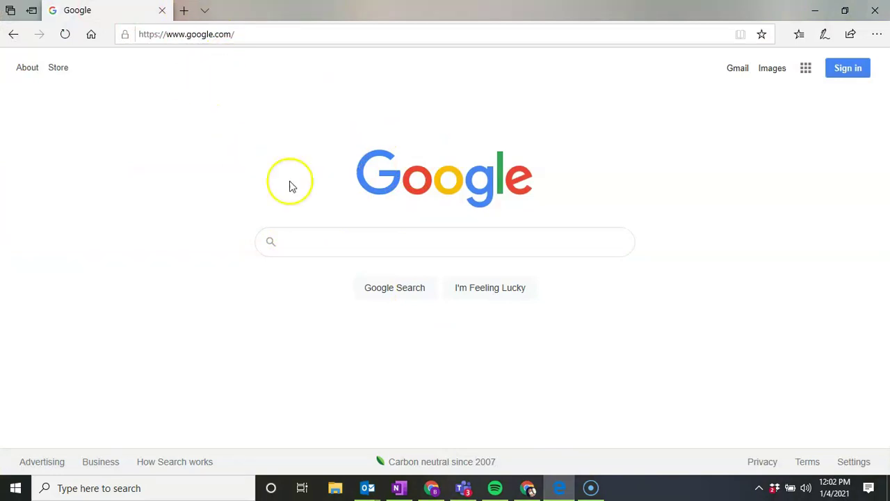
{"action": "left_click", "coordinate": [316, 239]}
{"action": "type", "text": "gmail"}
{"action": "key", "text": "Return"}
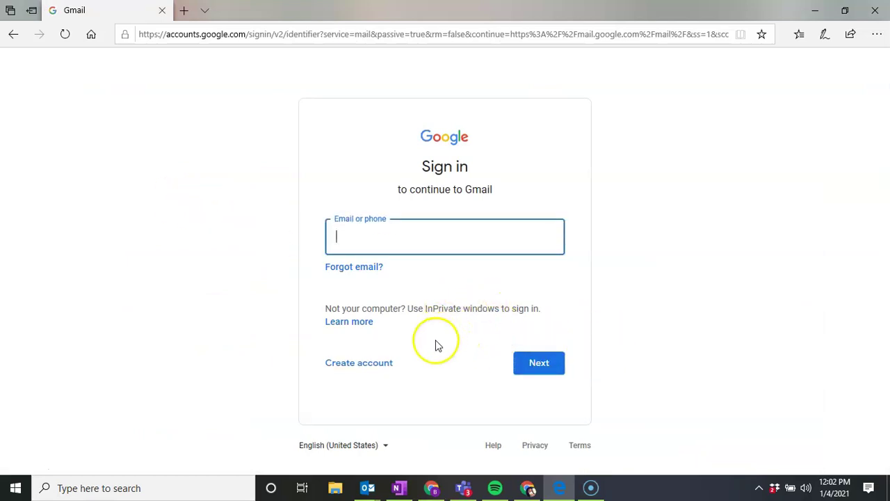
Step: Start a new personal Google account and enter the first and last name
{"action": "left_click", "coordinate": [367, 373]}
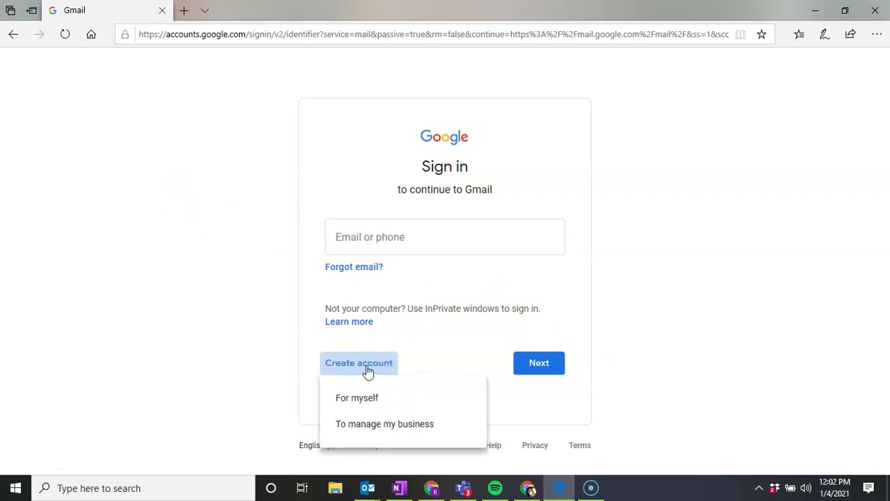
{"action": "left_click", "coordinate": [369, 406]}
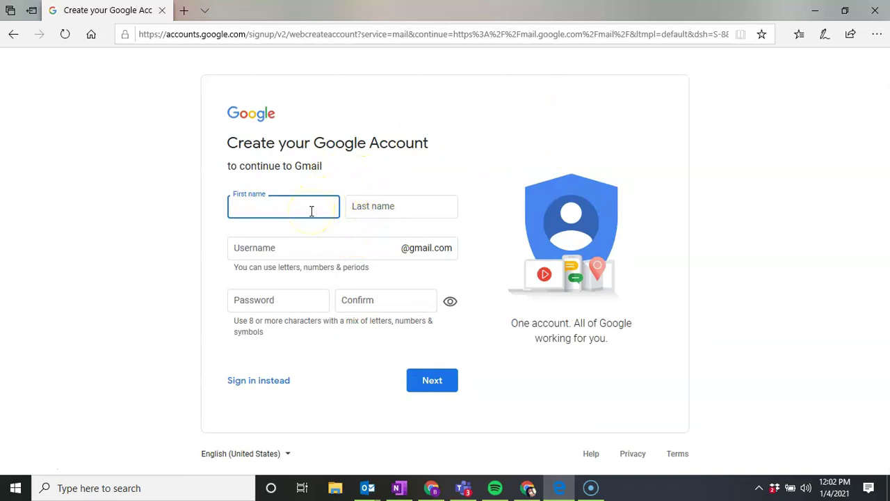
{"action": "key", "text": "Tab"}
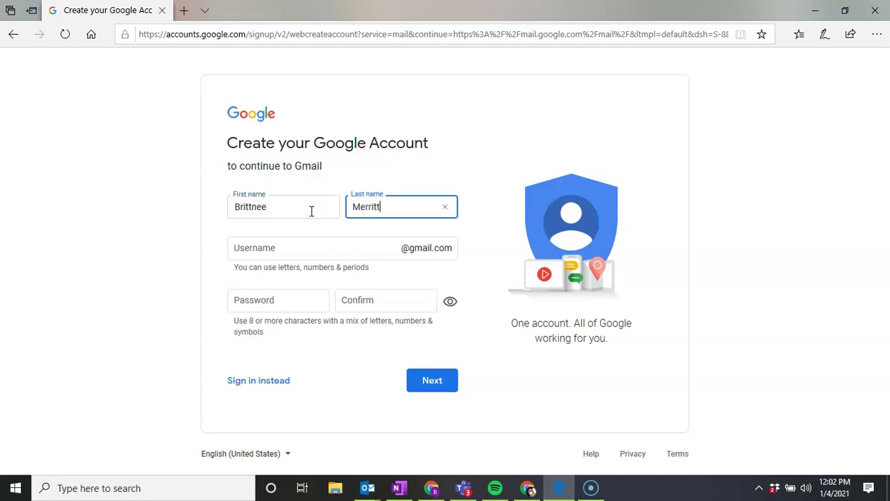
{"action": "key", "text": "Tab"}
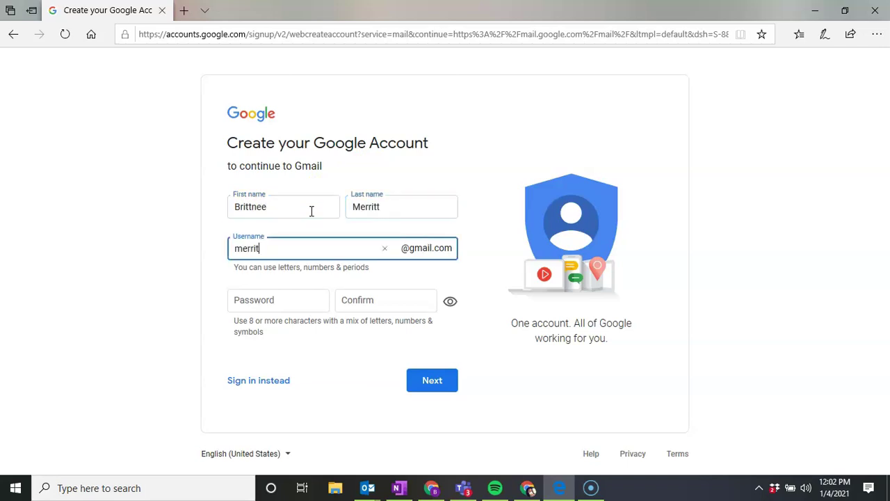
Step: Choose a username ending in 88, set and confirm the password, and submit
{"action": "left_click", "coordinate": [319, 252]}
{"action": "type", "text": "88"}
{"action": "left_click", "coordinate": [296, 299]}
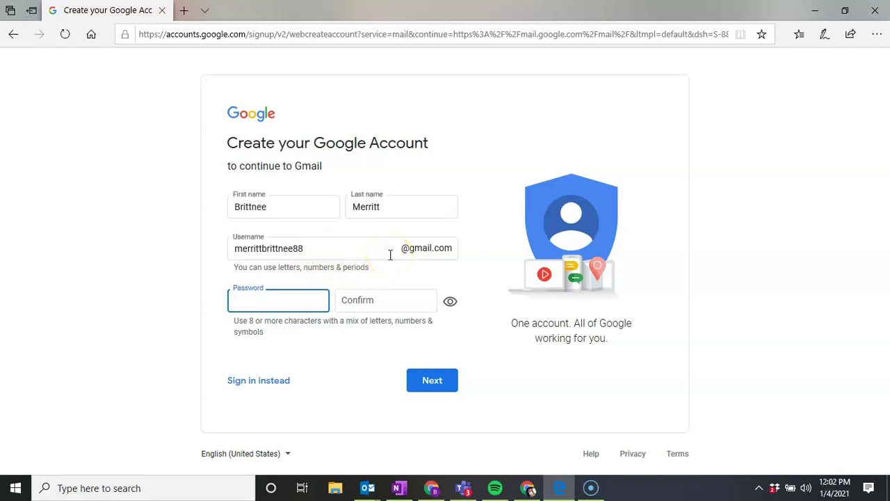
{"action": "type", "text": "*********"}
{"action": "key", "text": "Tab"}
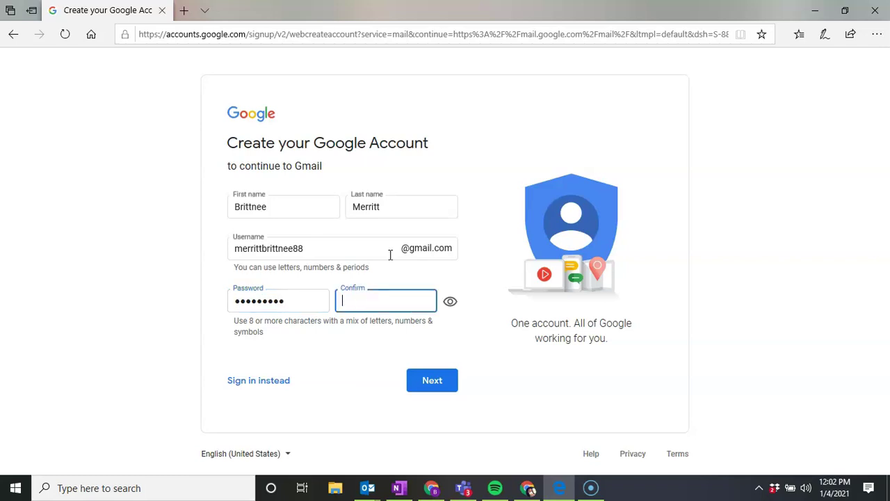
{"action": "type", "text": "*********"}
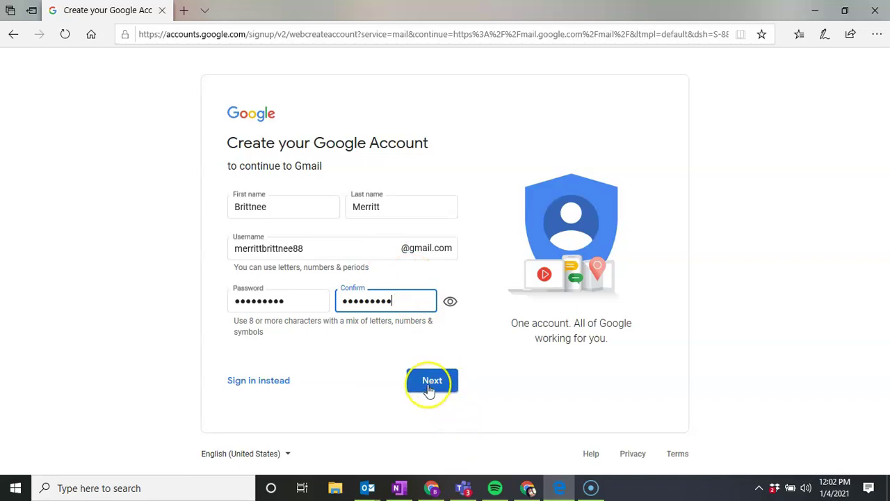
{"action": "left_click", "coordinate": [429, 388]}
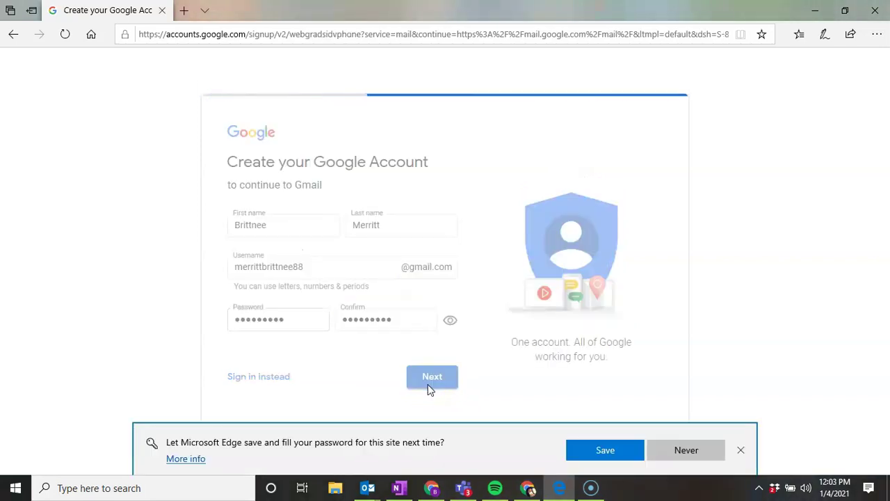
Step: Decline Edge's save-password offer and submit a phone number for verification
{"action": "left_click", "coordinate": [706, 457]}
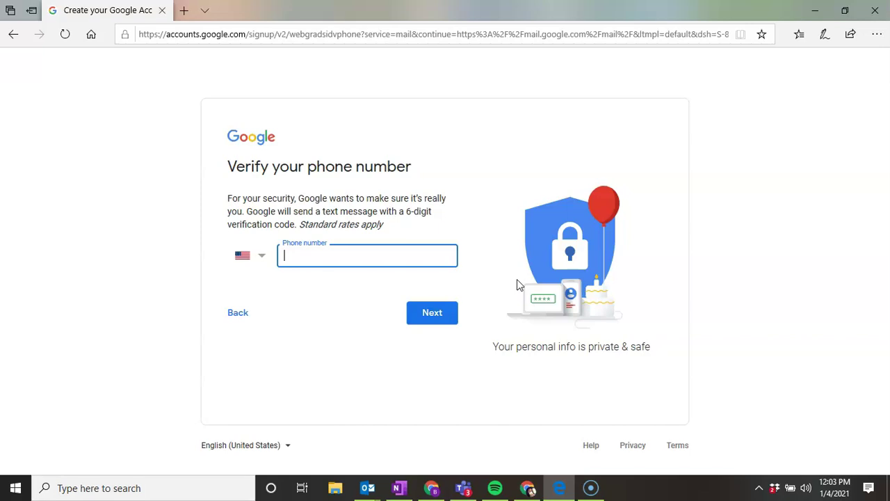
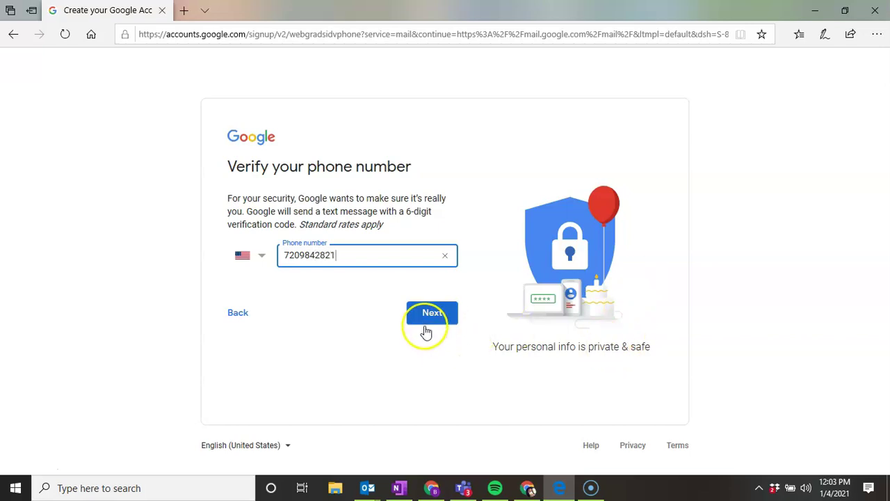
{"action": "left_click", "coordinate": [426, 322]}
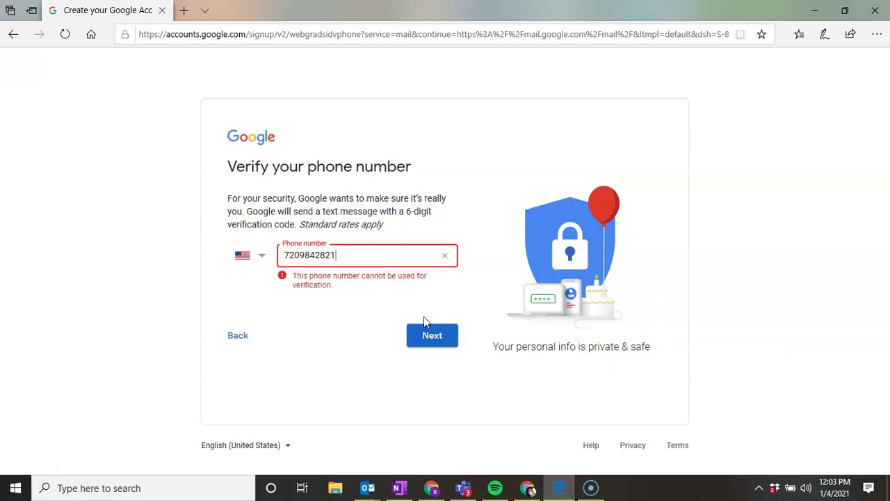
Step: Replace the rejected phone number, then enter and verify the texted code
{"action": "left_click", "coordinate": [384, 264]}
{"action": "left_click_drag", "start_coordinate": [354, 256], "coordinate": [238, 258]}
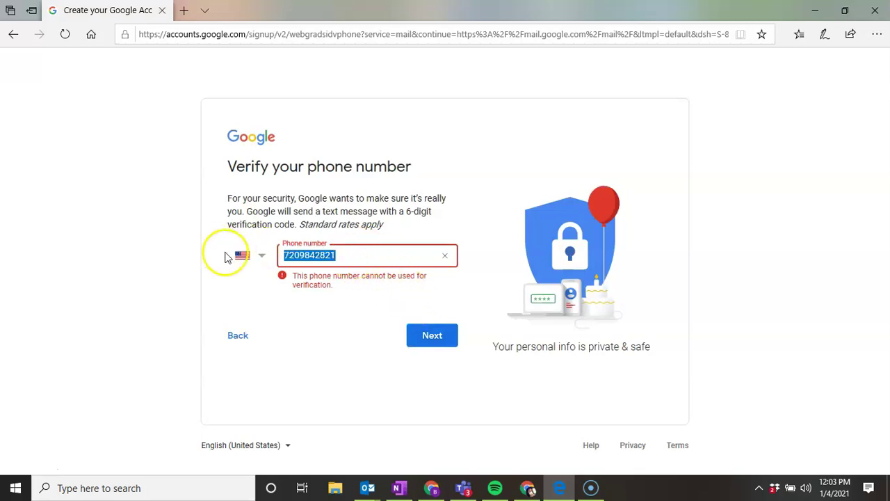
{"action": "type", "text": "7"}
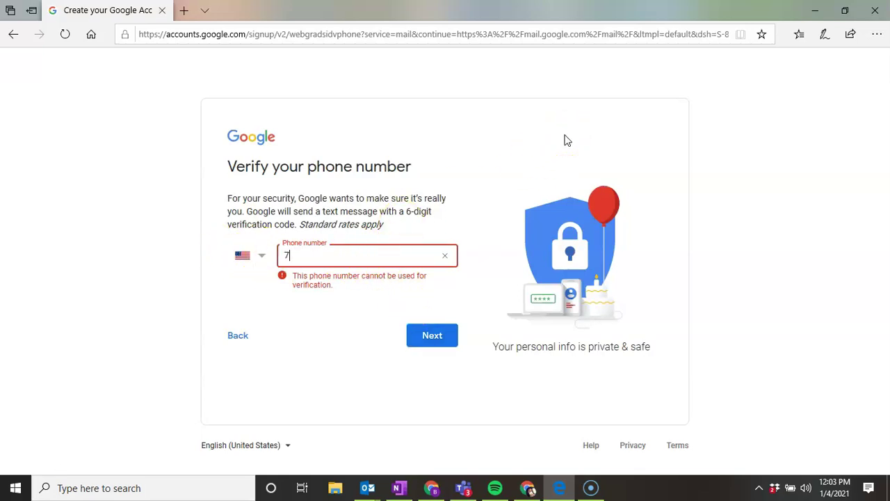
{"action": "type", "text": "209"}
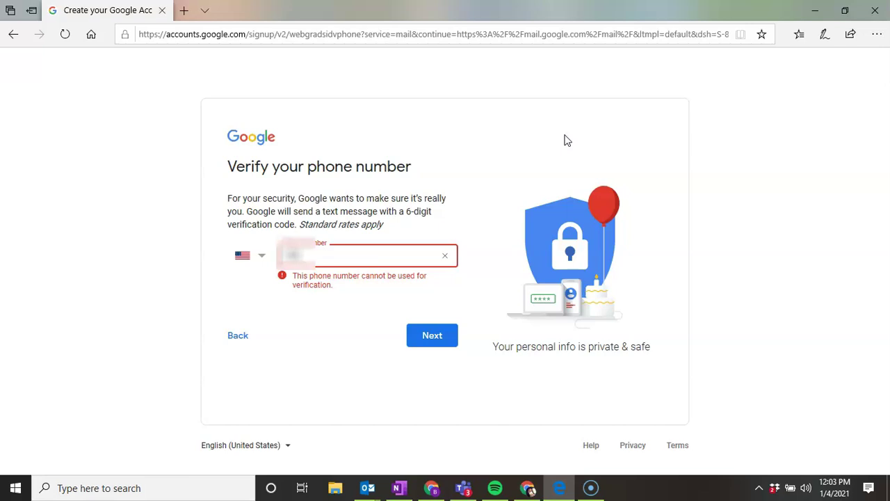
{"action": "type", "text": "2929"}
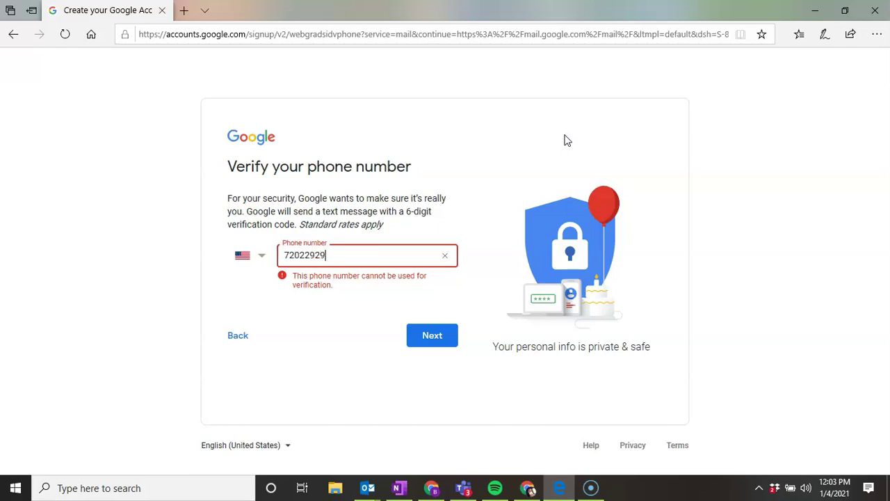
{"action": "left_click", "coordinate": [443, 344]}
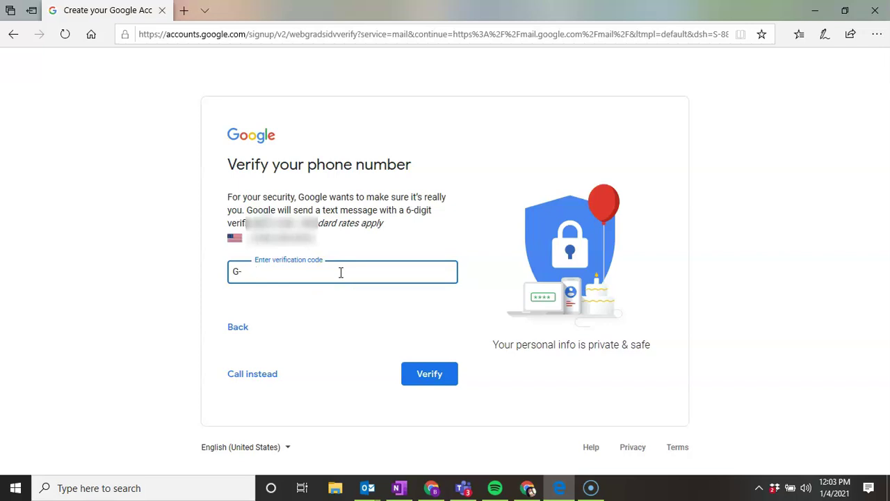
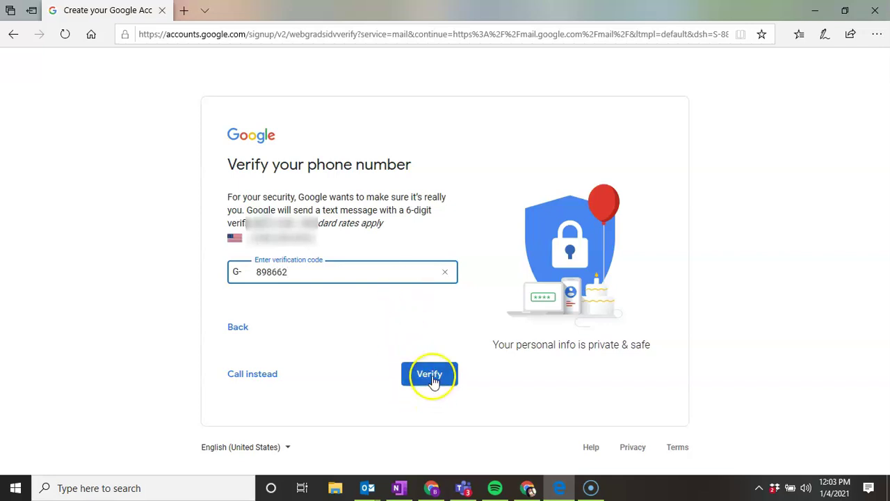
{"action": "left_click", "coordinate": [431, 375]}
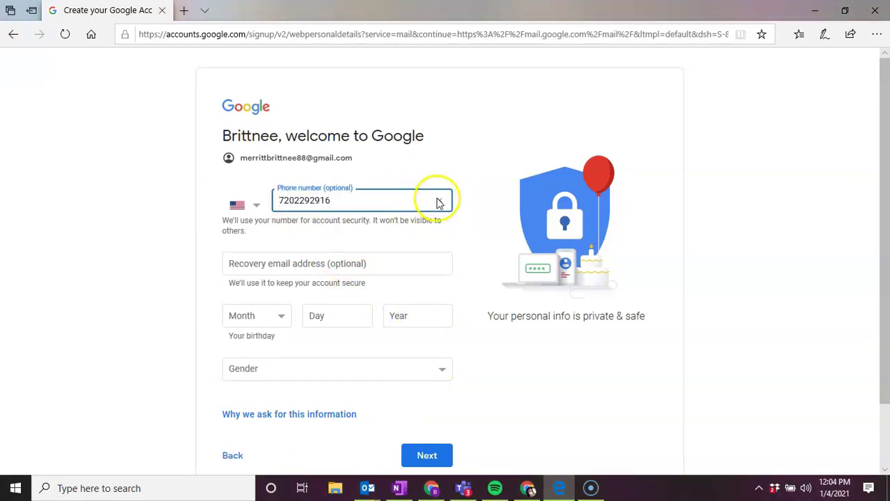
Step: Clear the optional phone number and enter a recovery email address
{"action": "left_click", "coordinate": [440, 200]}
{"action": "left_click", "coordinate": [289, 263]}
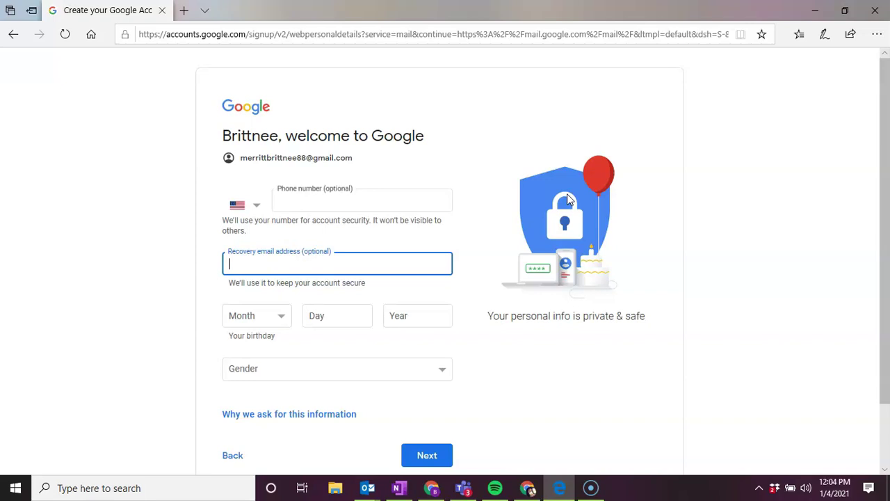
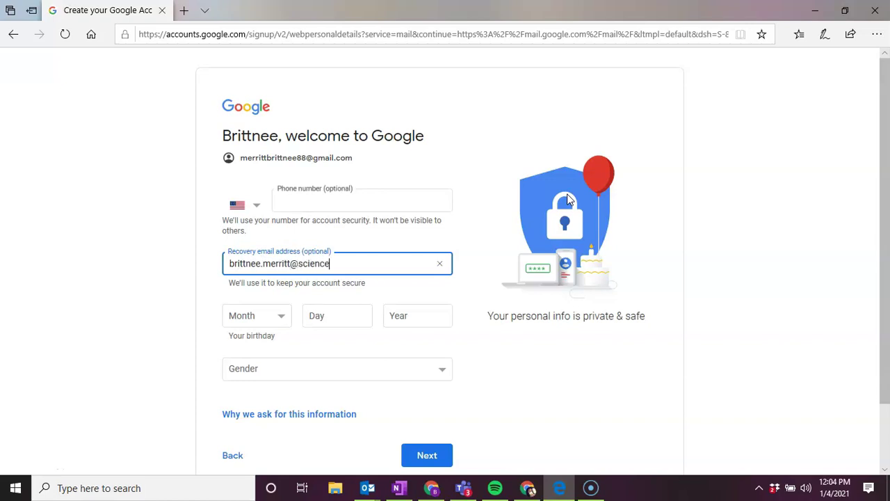
Step: Enter birthday September 1, 1988, choose Female as gender, and submit the details
{"action": "left_click", "coordinate": [280, 317]}
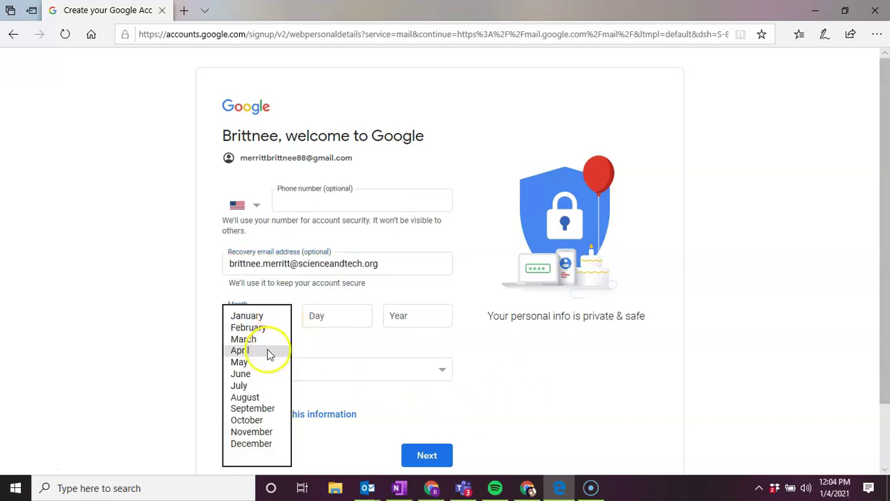
{"action": "left_click", "coordinate": [263, 409]}
{"action": "left_click", "coordinate": [330, 327]}
{"action": "type", "text": "1"}
{"action": "left_click", "coordinate": [406, 316]}
{"action": "type", "text": "1988"}
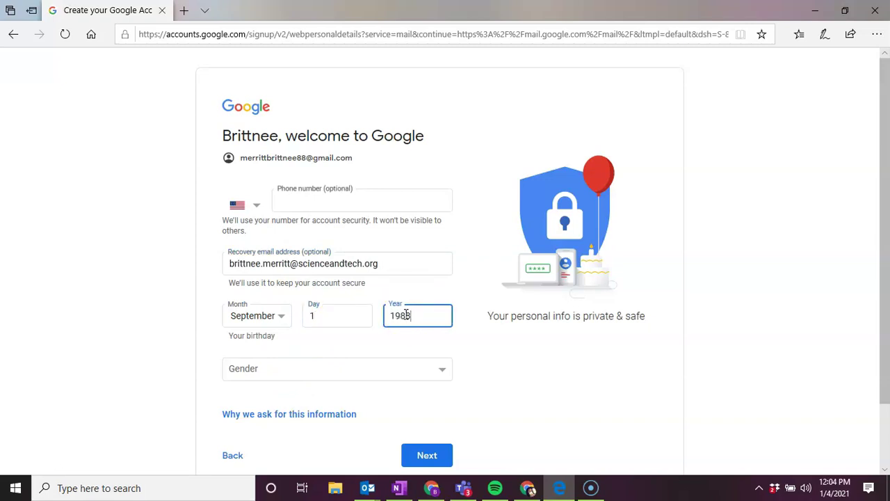
{"action": "left_click", "coordinate": [393, 379]}
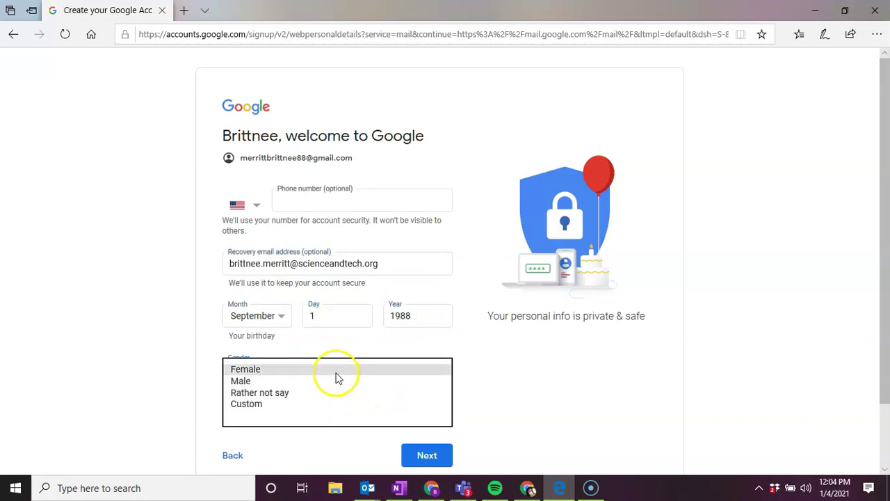
{"action": "left_click", "coordinate": [336, 372]}
{"action": "left_click", "coordinate": [504, 403]}
{"action": "scroll", "coordinate": [508, 398], "scroll_direction": "down", "scroll_amount": 1}
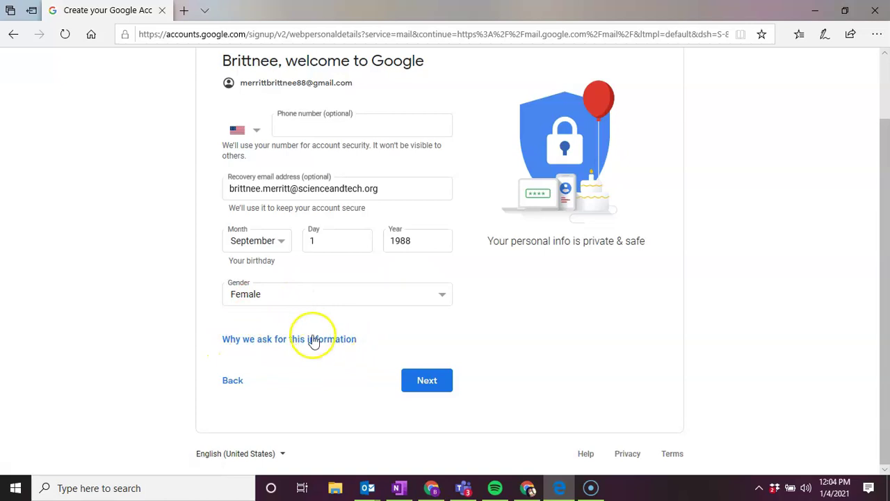
{"action": "left_click", "coordinate": [432, 380]}
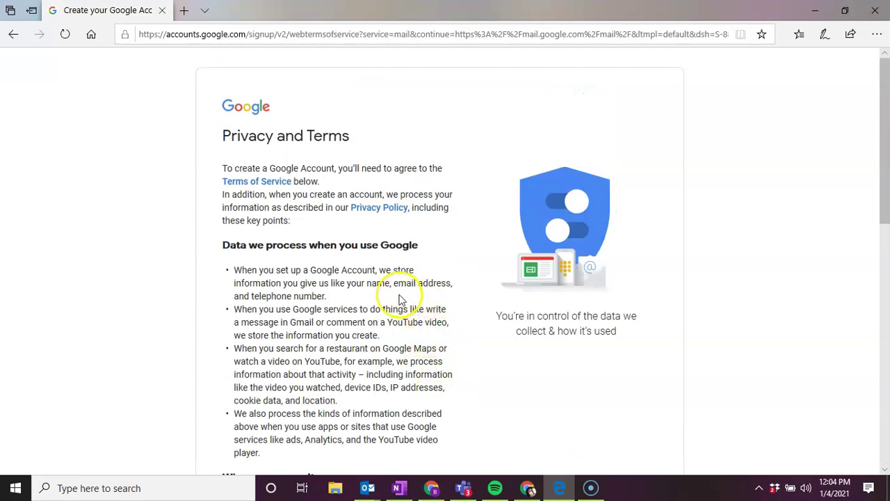
Step: Agree to Google's Privacy and Terms at the bottom of the page
{"action": "scroll", "coordinate": [420, 278], "scroll_direction": "down", "scroll_amount": 5}
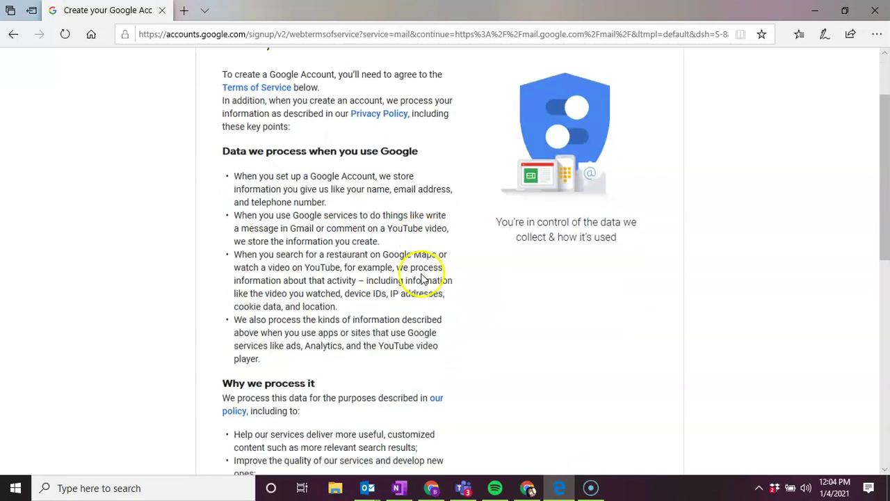
{"action": "scroll", "coordinate": [420, 279], "scroll_direction": "down", "scroll_amount": 5}
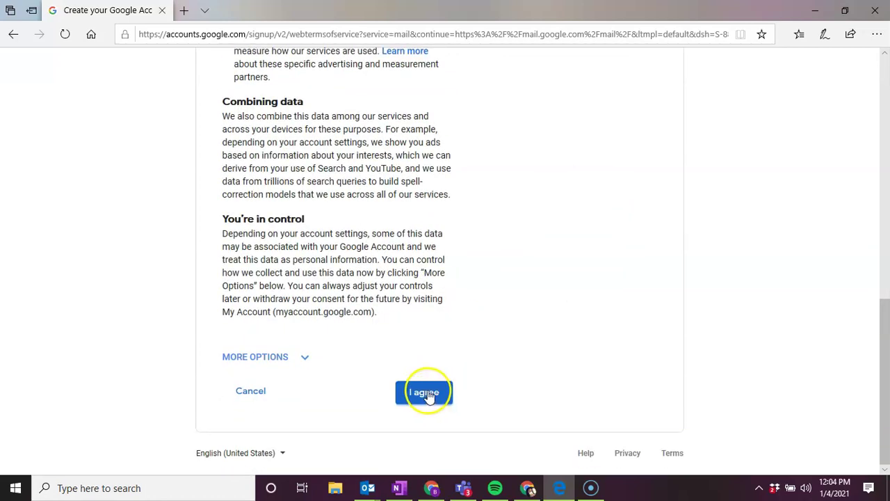
{"action": "left_click", "coordinate": [428, 394]}
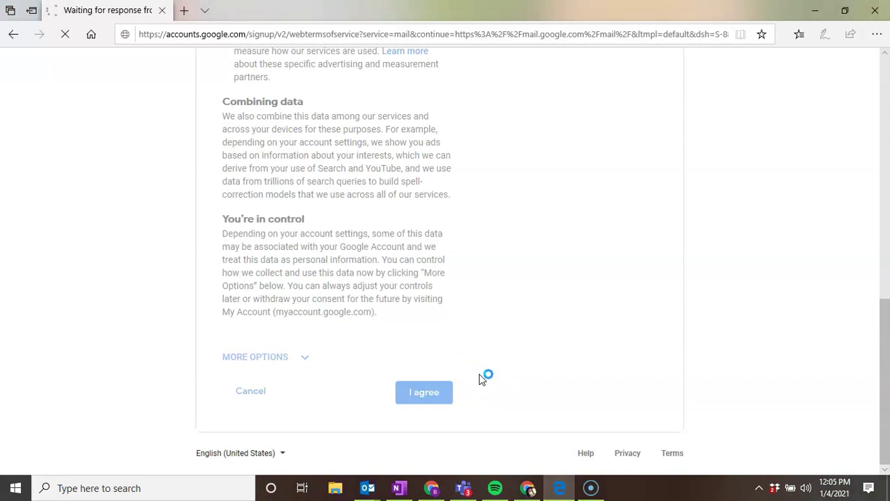
{"action": "left_click", "coordinate": [464, 338]}
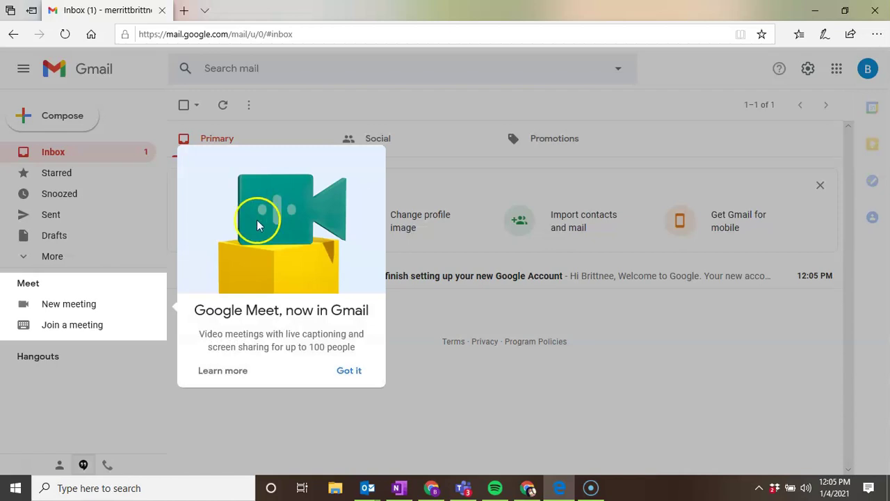
Step: Close the Google Meet promo card with Got it
{"action": "left_click", "coordinate": [349, 371]}
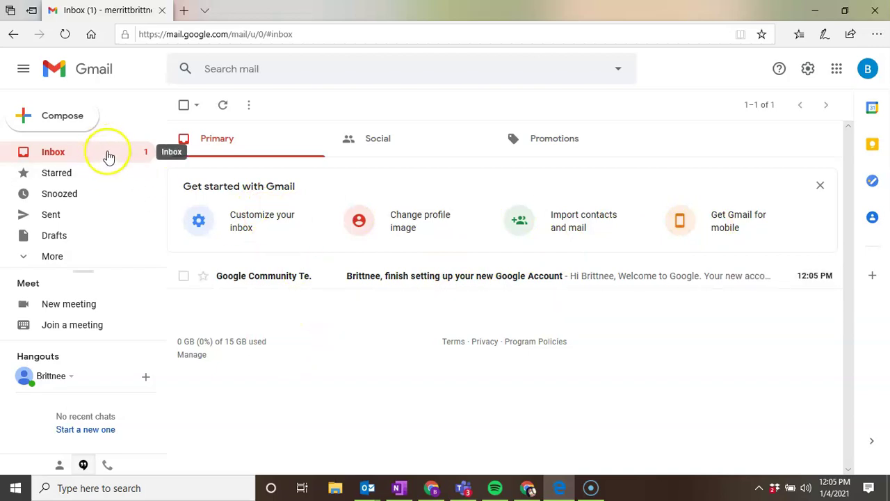
Step: Expand the sidebar's More labels, browse them, and return to the Inbox
{"action": "left_click", "coordinate": [54, 258]}
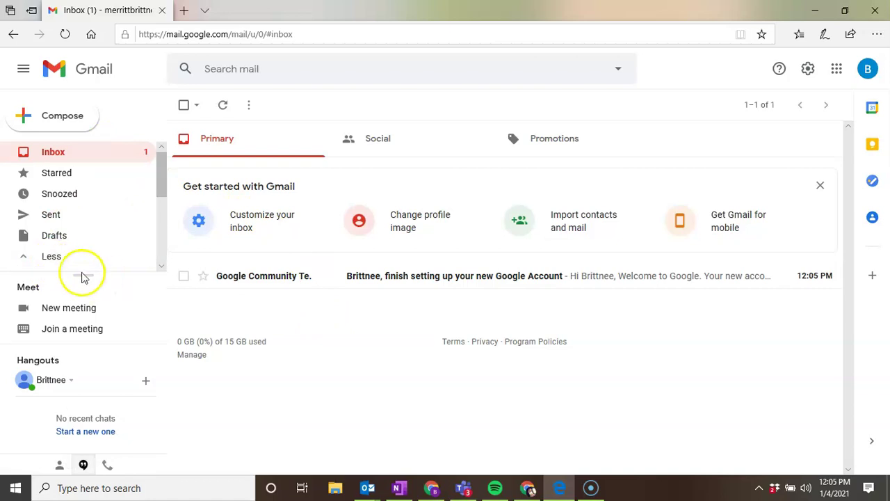
{"action": "scroll", "coordinate": [96, 222], "scroll_direction": "down", "scroll_amount": 2}
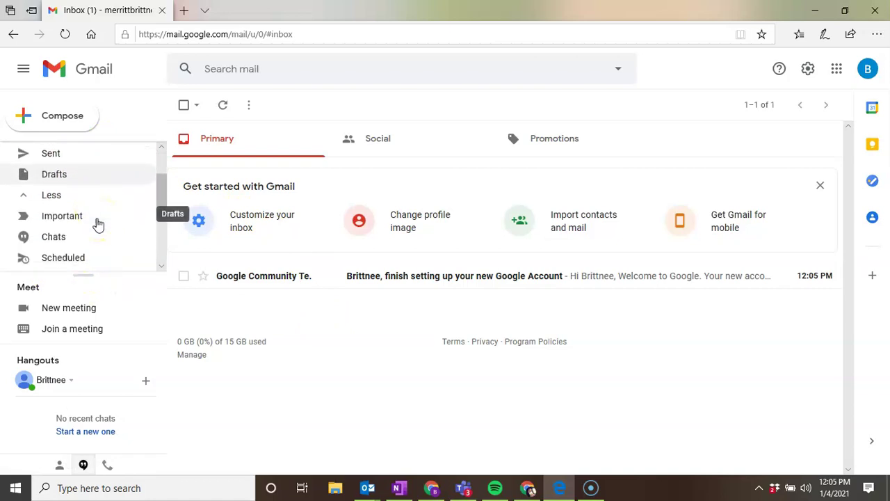
{"action": "scroll", "coordinate": [99, 223], "scroll_direction": "down", "scroll_amount": 3}
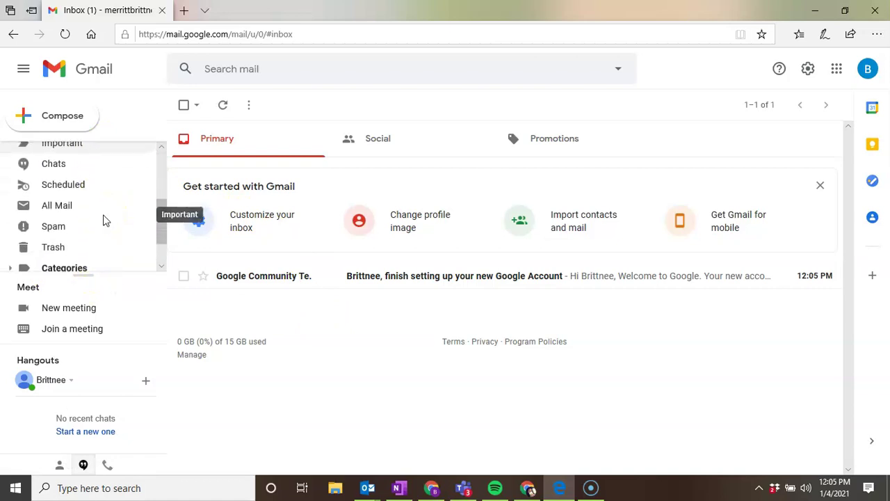
{"action": "left_click", "coordinate": [86, 232]}
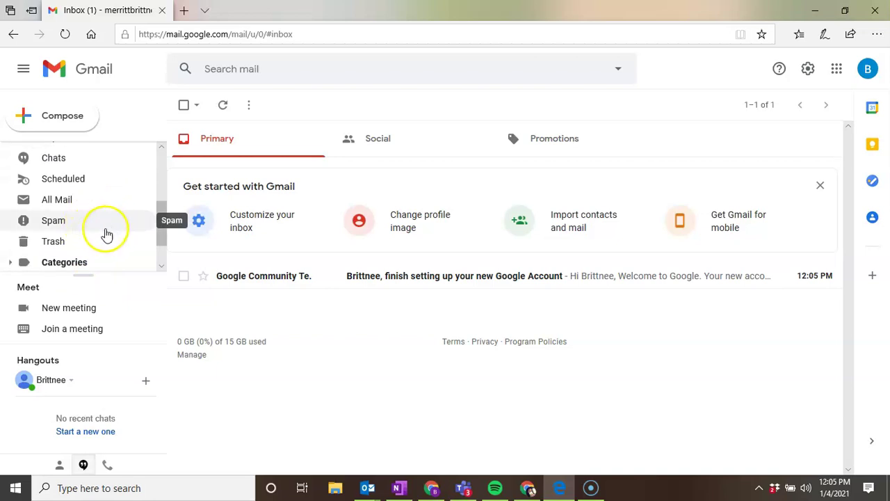
{"action": "scroll", "coordinate": [97, 230], "scroll_direction": "up", "scroll_amount": 1}
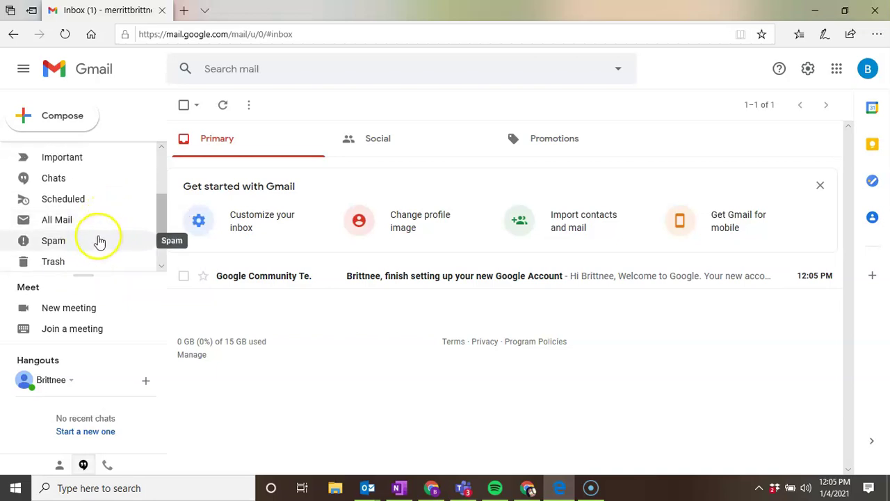
{"action": "scroll", "coordinate": [75, 205], "scroll_direction": "up", "scroll_amount": 5}
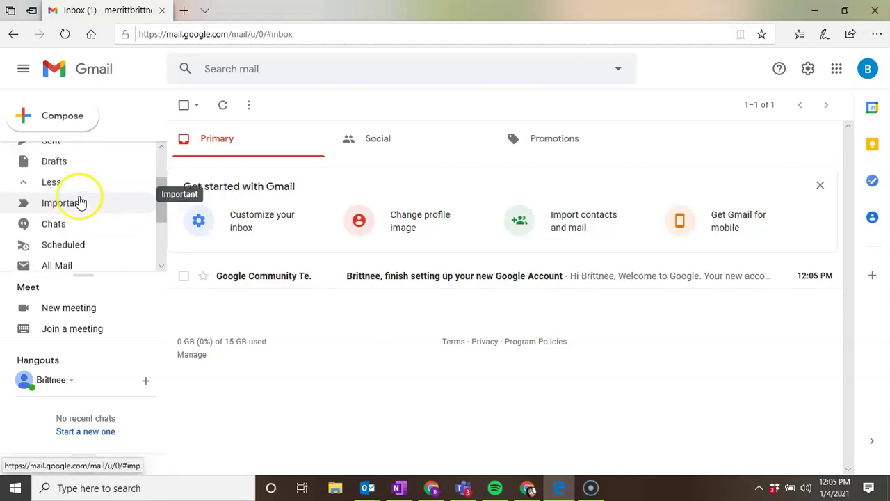
{"action": "scroll", "coordinate": [84, 192], "scroll_direction": "up", "scroll_amount": 1}
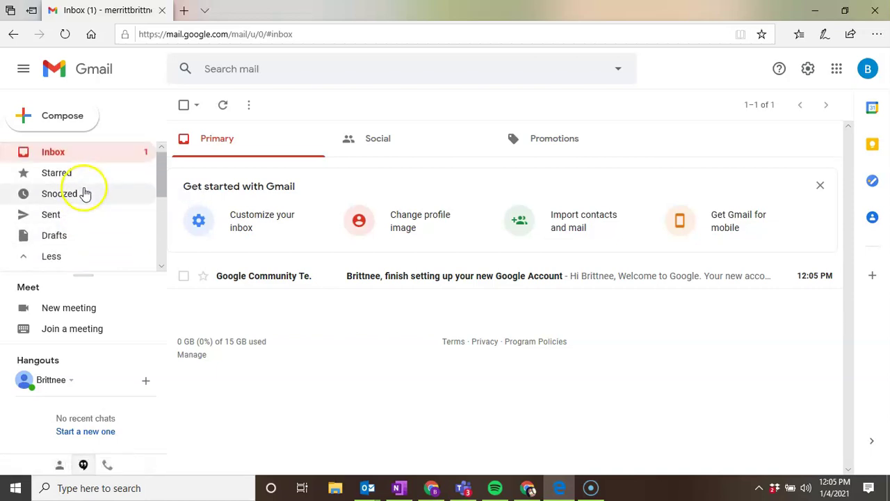
{"action": "left_click", "coordinate": [63, 159]}
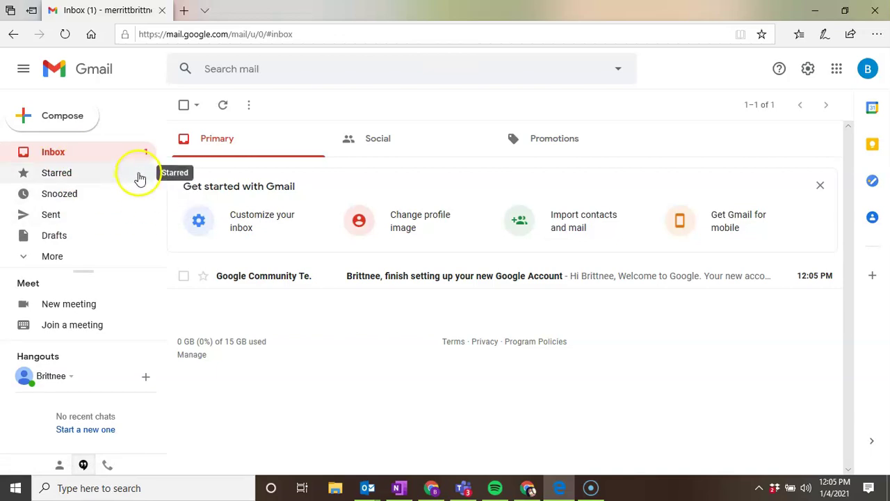
Step: Expand the label list again and open the empty Spam folder
{"action": "left_click", "coordinate": [63, 256]}
{"action": "scroll", "coordinate": [92, 235], "scroll_direction": "down", "scroll_amount": 3}
{"action": "scroll", "coordinate": [94, 237], "scroll_direction": "down", "scroll_amount": 1}
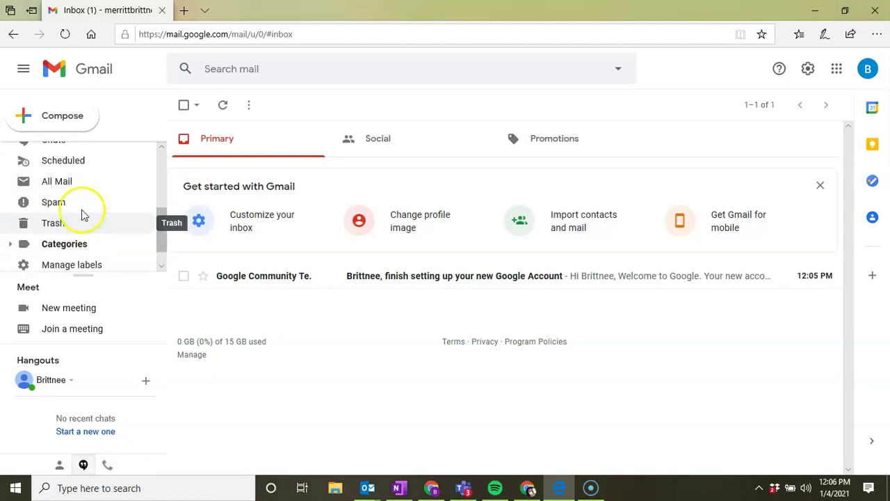
{"action": "left_click", "coordinate": [67, 205]}
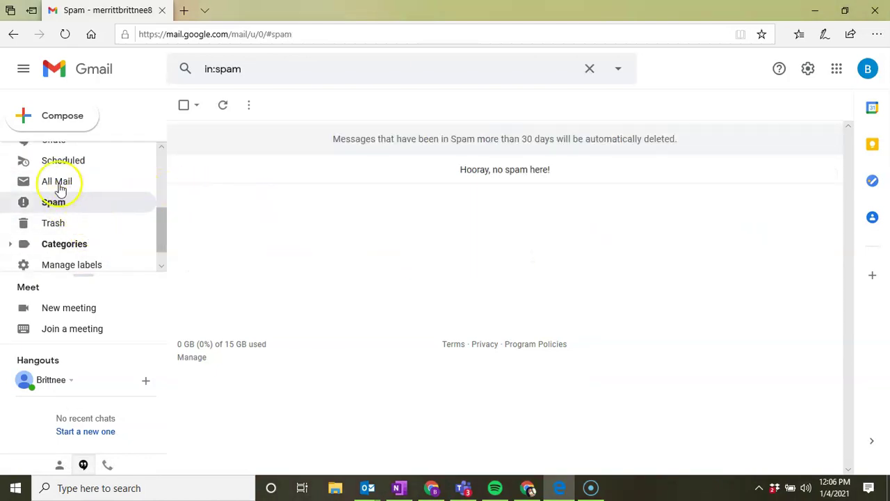
{"action": "scroll", "coordinate": [96, 199], "scroll_direction": "up", "scroll_amount": 1}
{"action": "scroll", "coordinate": [101, 193], "scroll_direction": "up", "scroll_amount": 2}
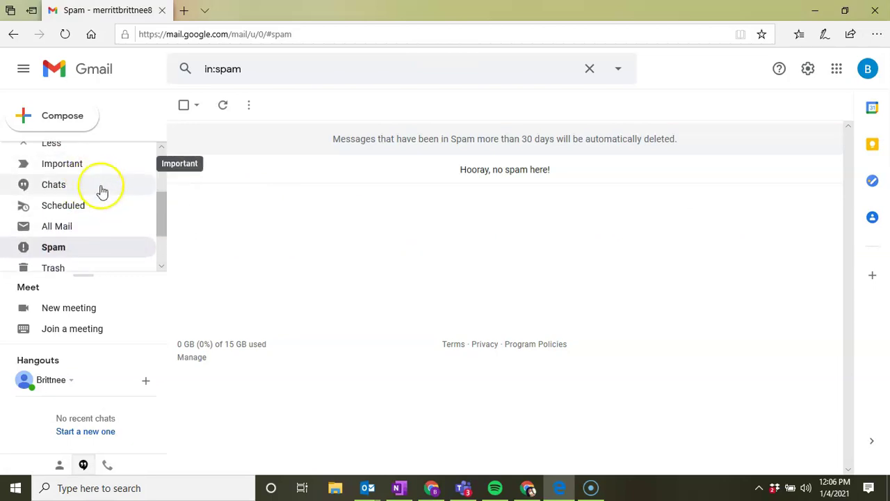